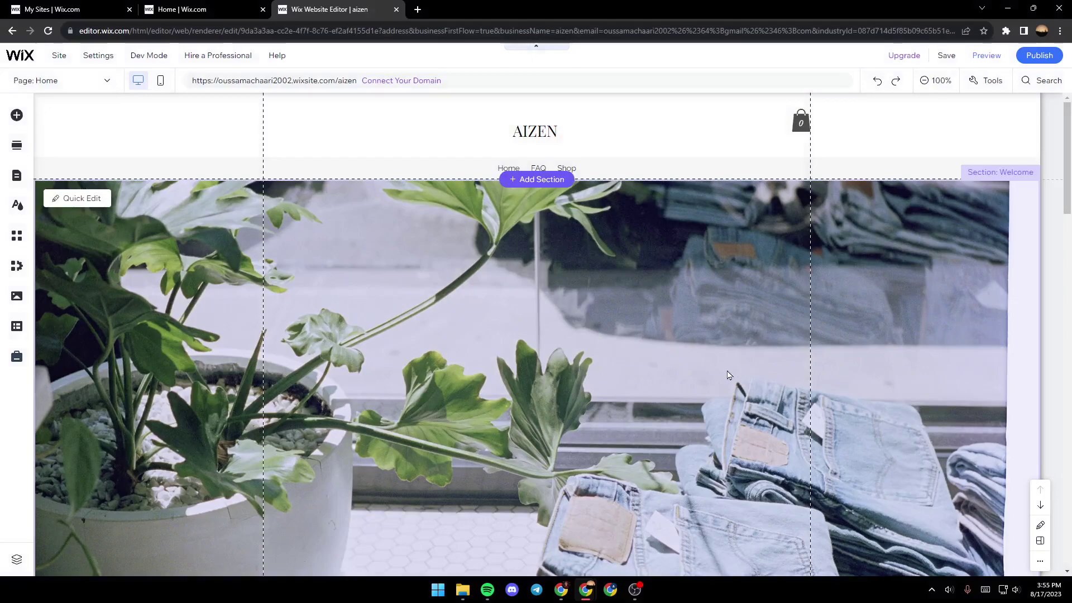
pyautogui.scroll(-4, 726, 374)
pyautogui.scroll(3, 737, 381)
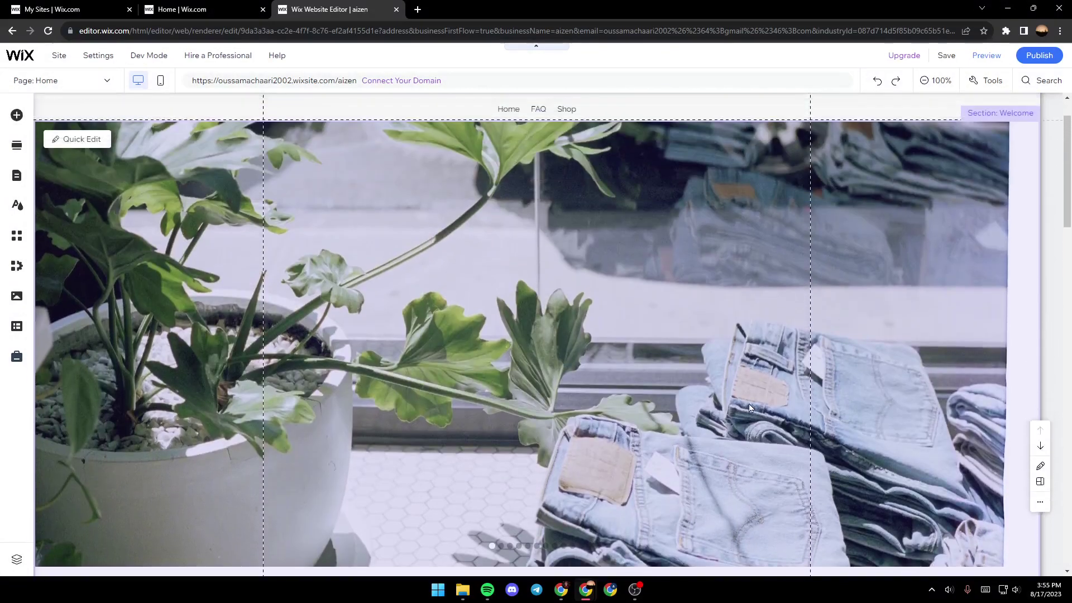
pyautogui.scroll(1, 748, 404)
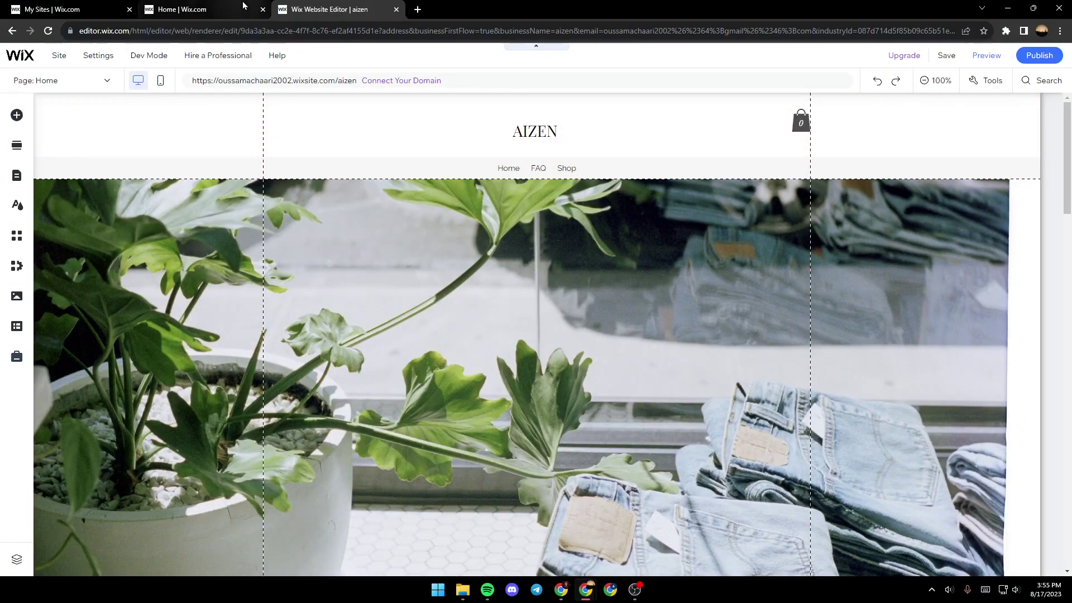
# Glance at the aizen site dashboard, then return to the aizen home page editor.
pyautogui.click(180, 9)
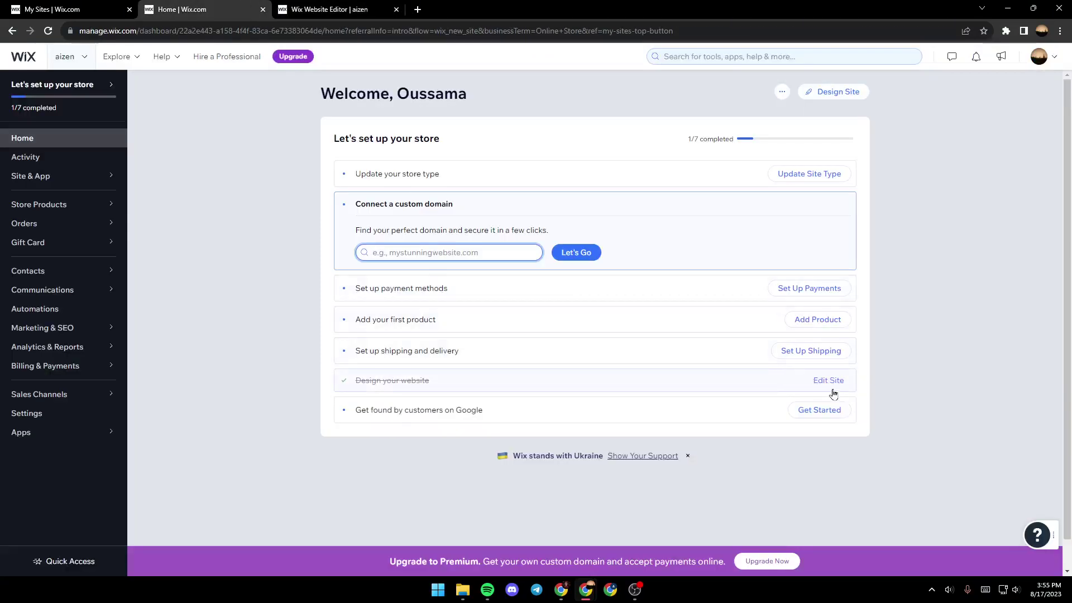
pyautogui.click(352, 9)
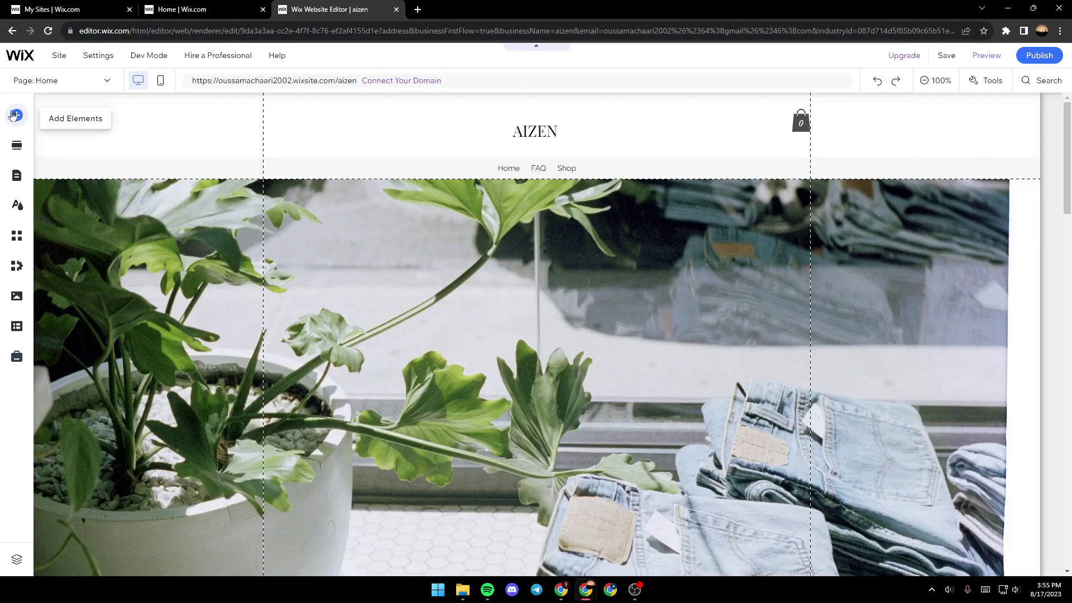
# Add the black Classic strip and drag it up toward the ONE-OF-A-KIND heading.
pyautogui.click(15, 115)
pyautogui.click(53, 138)
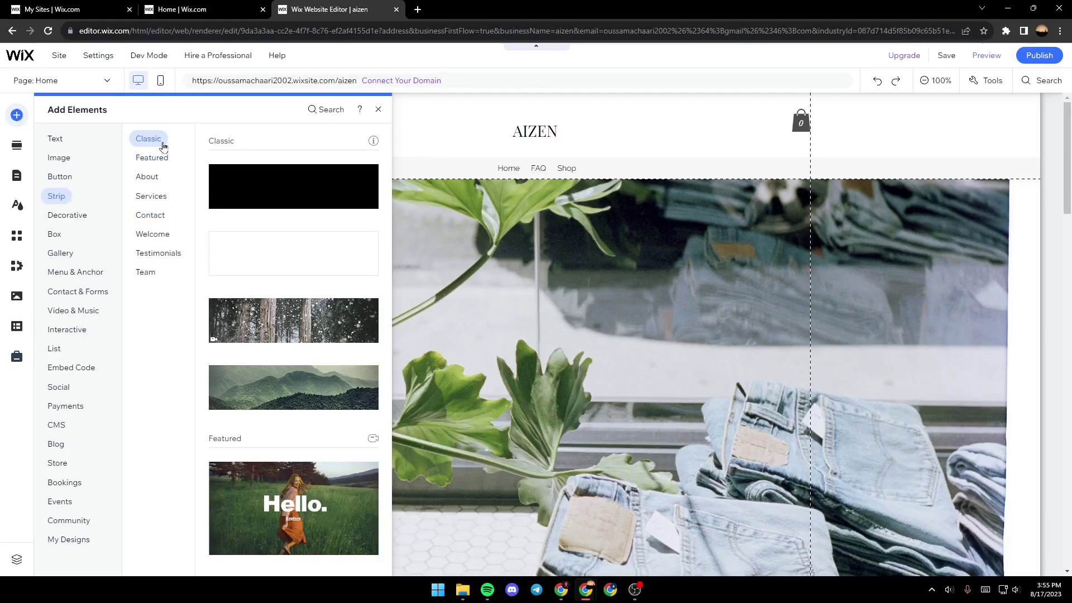
pyautogui.click(313, 195)
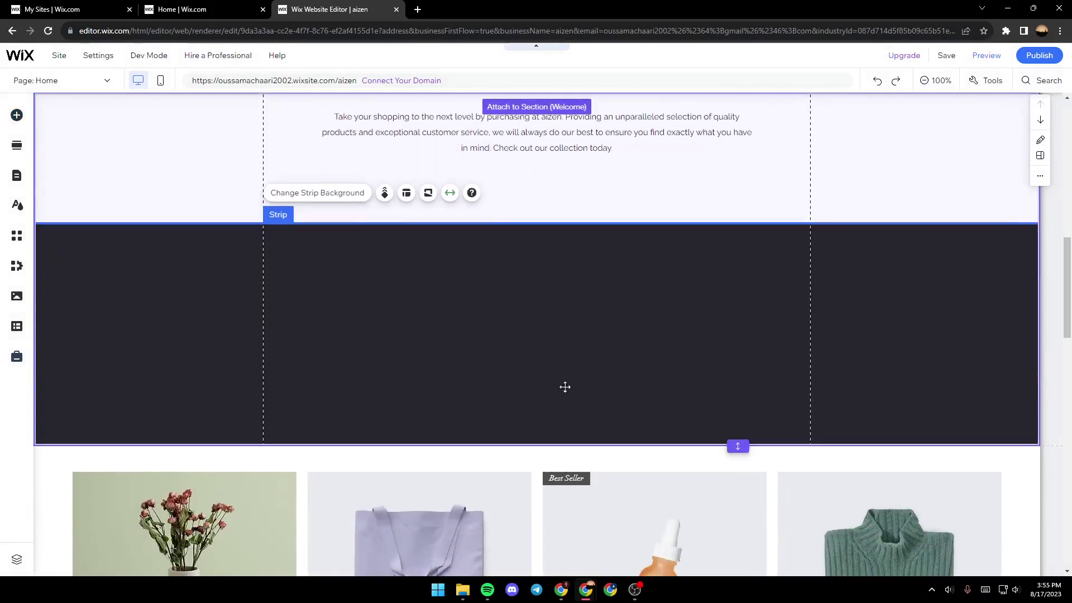
pyautogui.moveTo(565, 387)
pyautogui.mouseDown()
pyautogui.moveTo(588, 156)
pyautogui.moveTo(584, 355)
pyautogui.moveTo(546, 304)
pyautogui.mouseUp()
pyautogui.scroll(-1, 584, 353)
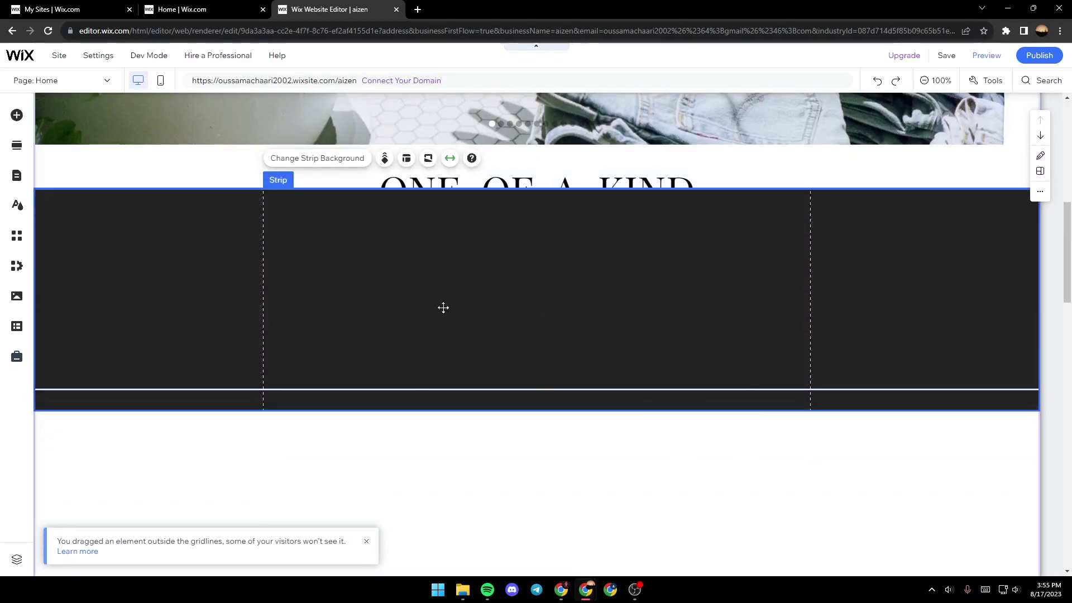
# Reselect the black strip and open its Overlapping Items list from the right-click menu.
pyautogui.click(481, 439)
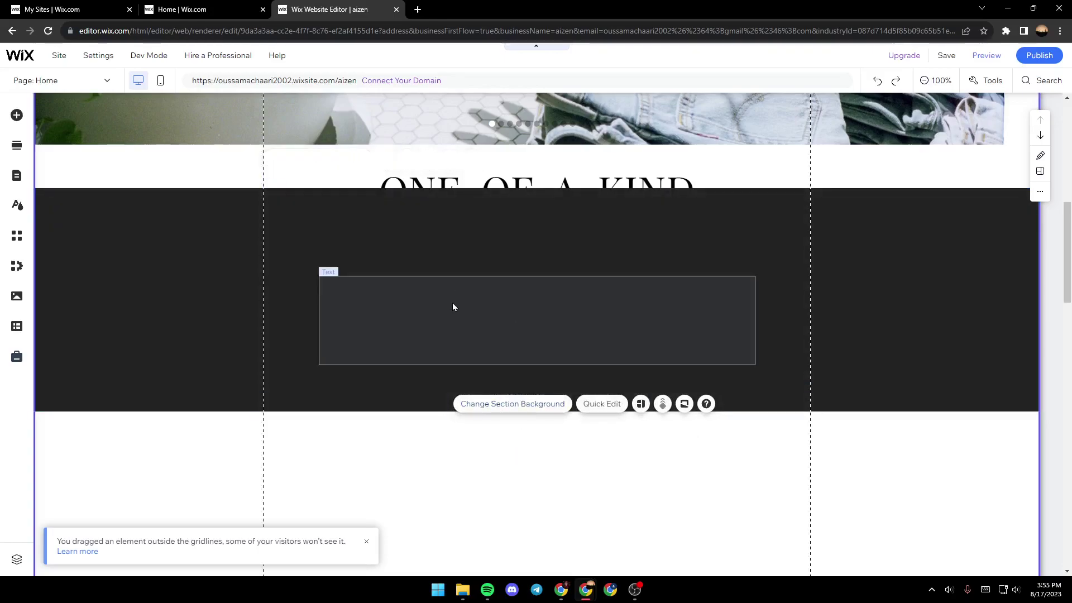
pyautogui.click(397, 302)
pyautogui.click(273, 303)
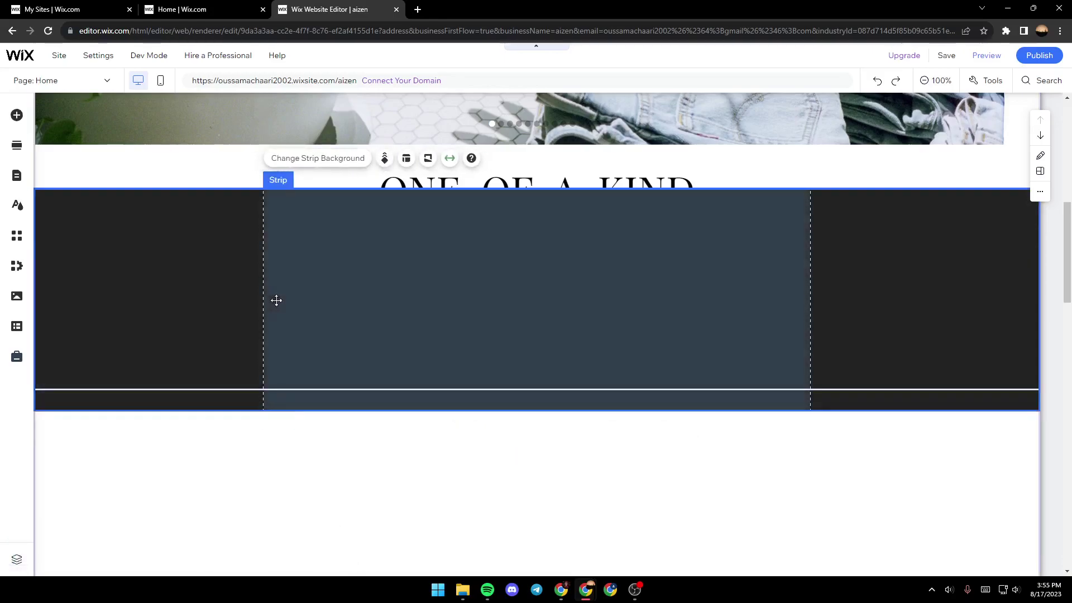
pyautogui.rightClick(276, 305)
pyautogui.rightClick(278, 304)
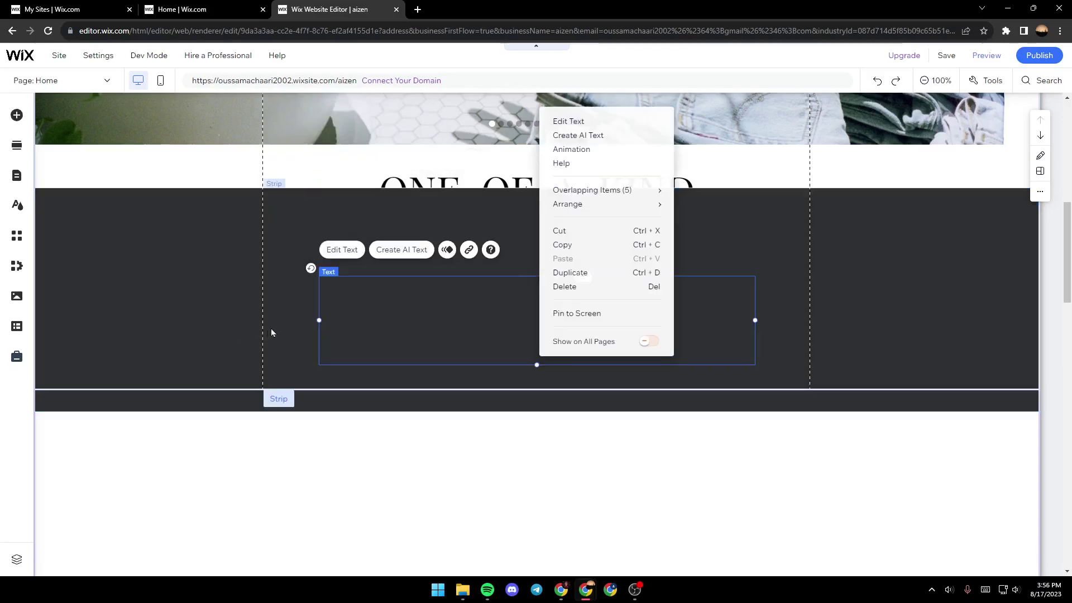
pyautogui.click(252, 270)
pyautogui.rightClick(275, 274)
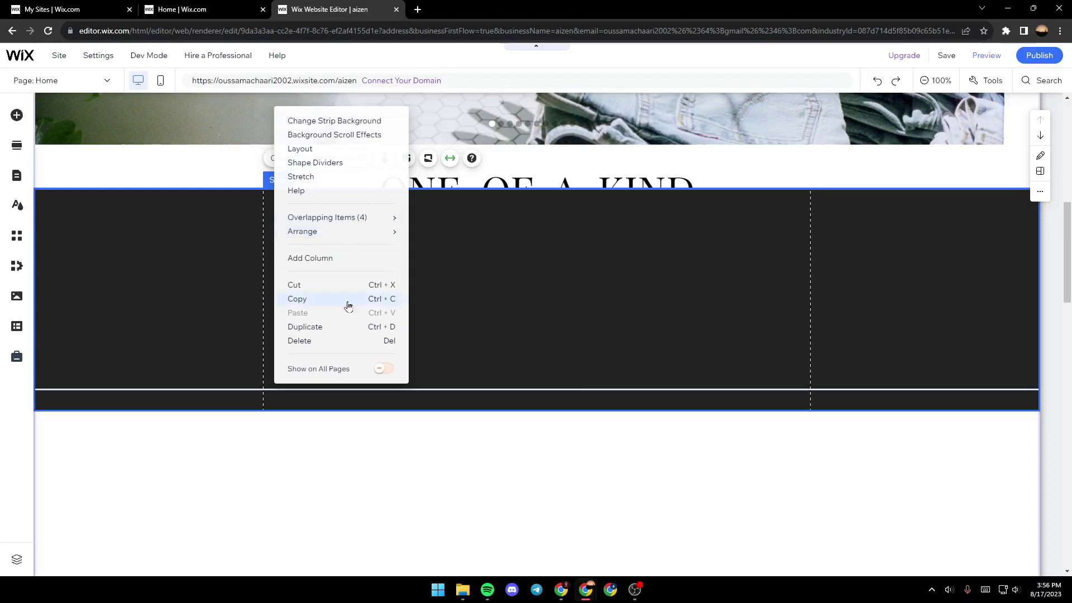
pyautogui.moveTo(327, 217)
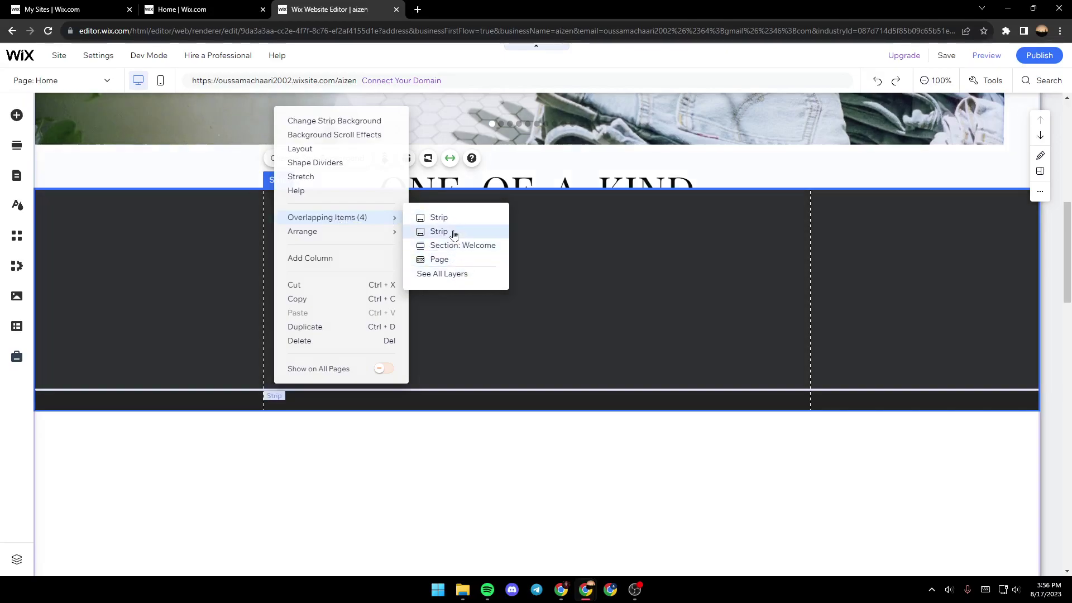
pyautogui.click(453, 231)
pyautogui.rightClick(261, 288)
pyautogui.moveTo(271, 217)
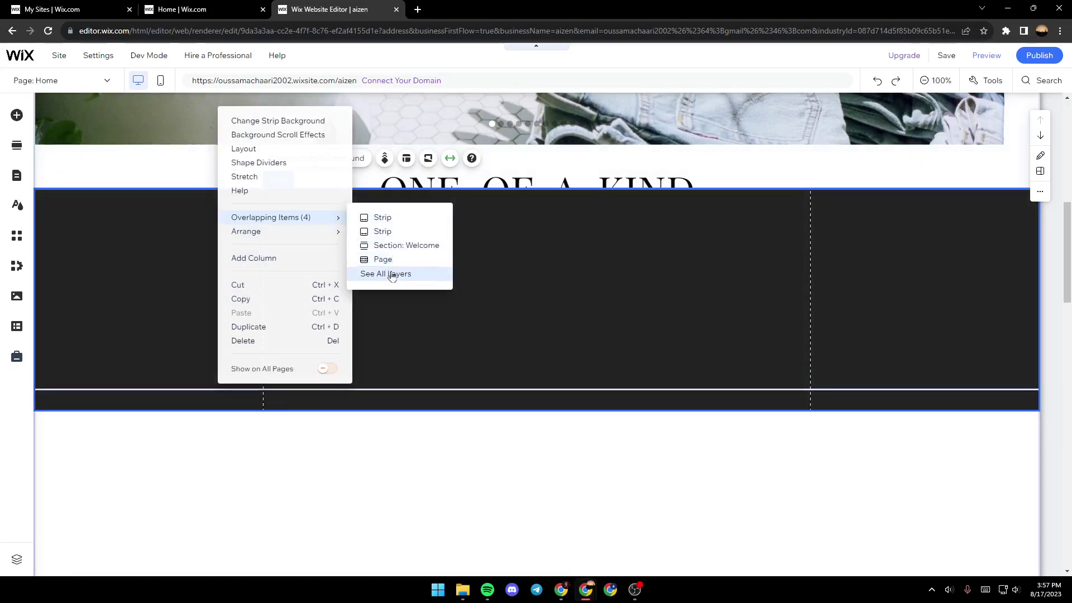
# In the full layers list, move the Strip layer beneath the ONE-OF-A-KIND ITEMS heading and paragraph layers.
pyautogui.click(383, 277)
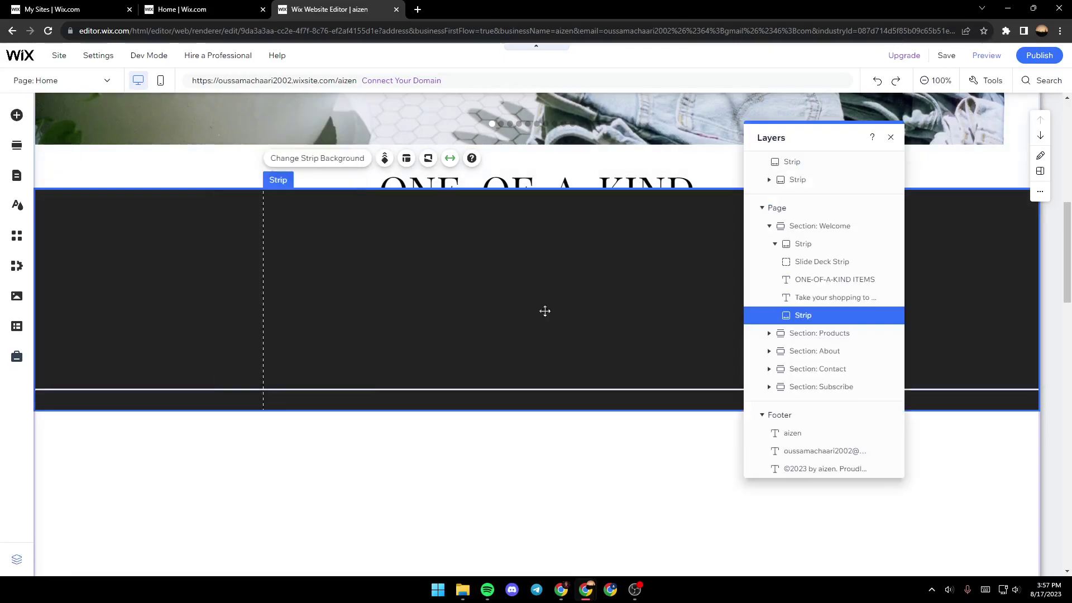
pyautogui.click(747, 181)
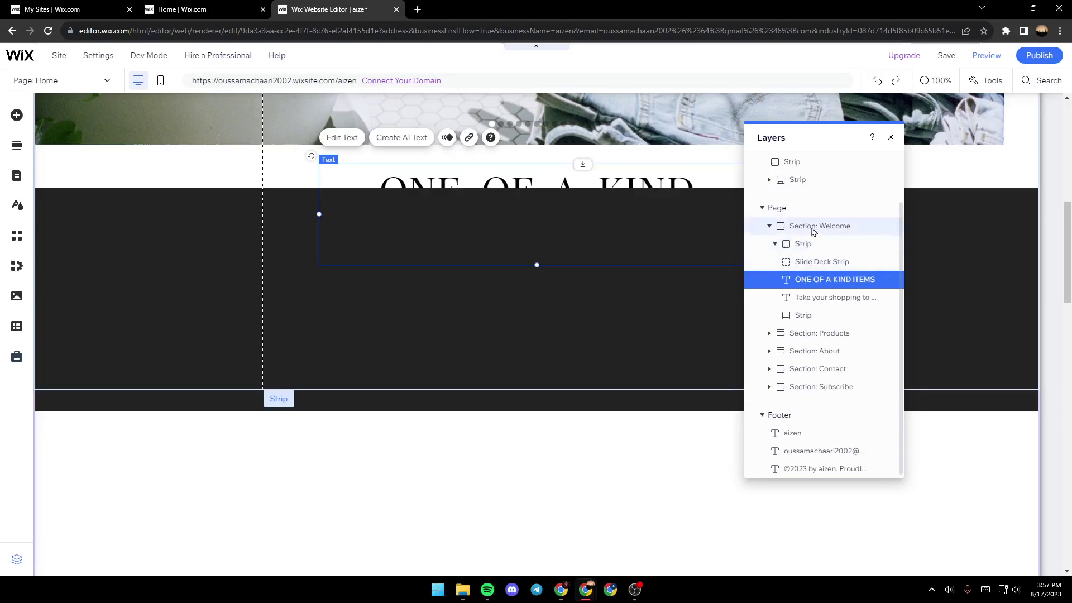
pyautogui.moveTo(780, 247)
pyautogui.mouseDown()
pyautogui.moveTo(789, 160)
pyautogui.moveTo(786, 290)
pyautogui.moveTo(843, 282)
pyautogui.mouseUp()
pyautogui.moveTo(782, 298)
pyautogui.mouseDown()
pyautogui.moveTo(781, 240)
pyautogui.moveTo(800, 379)
pyautogui.moveTo(804, 352)
pyautogui.moveTo(774, 313)
pyautogui.mouseUp()
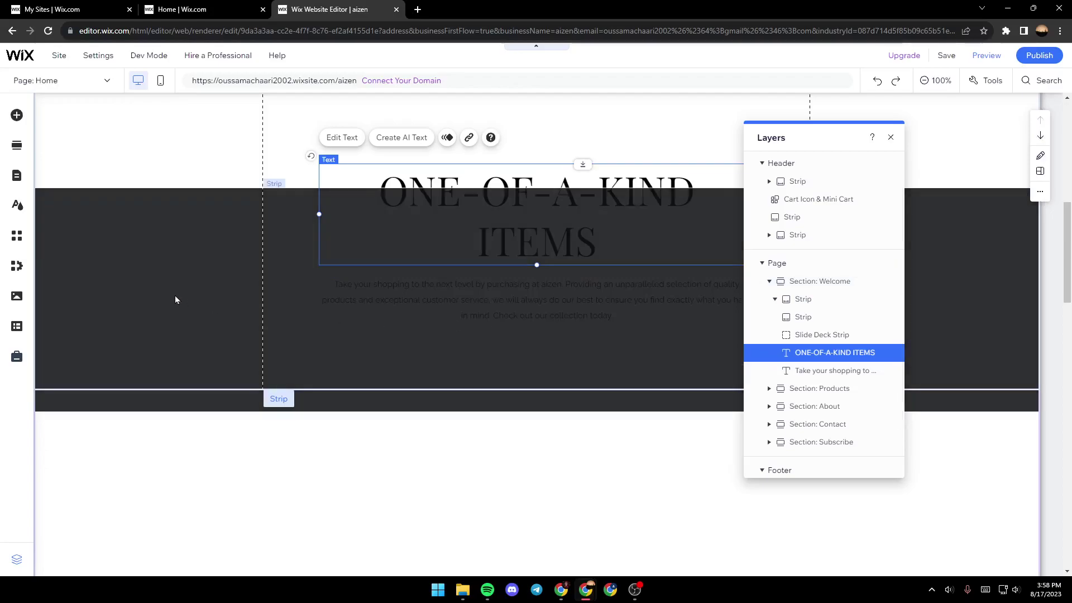
# Close the Layers panel and try editing the heading and paragraph text boxes.
pyautogui.click(176, 296)
pyautogui.click(890, 137)
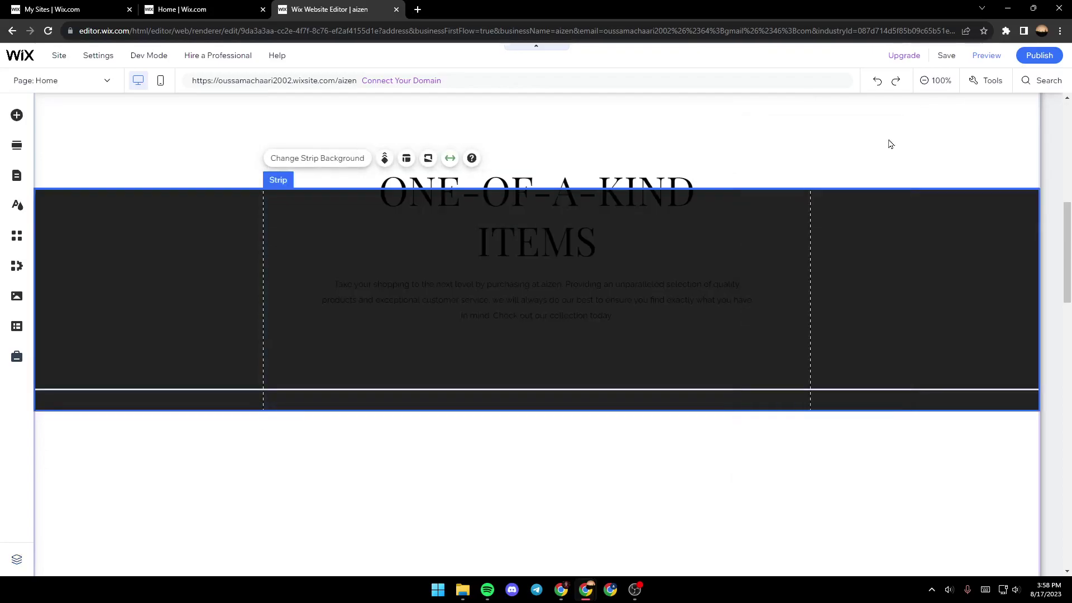
pyautogui.click(655, 306)
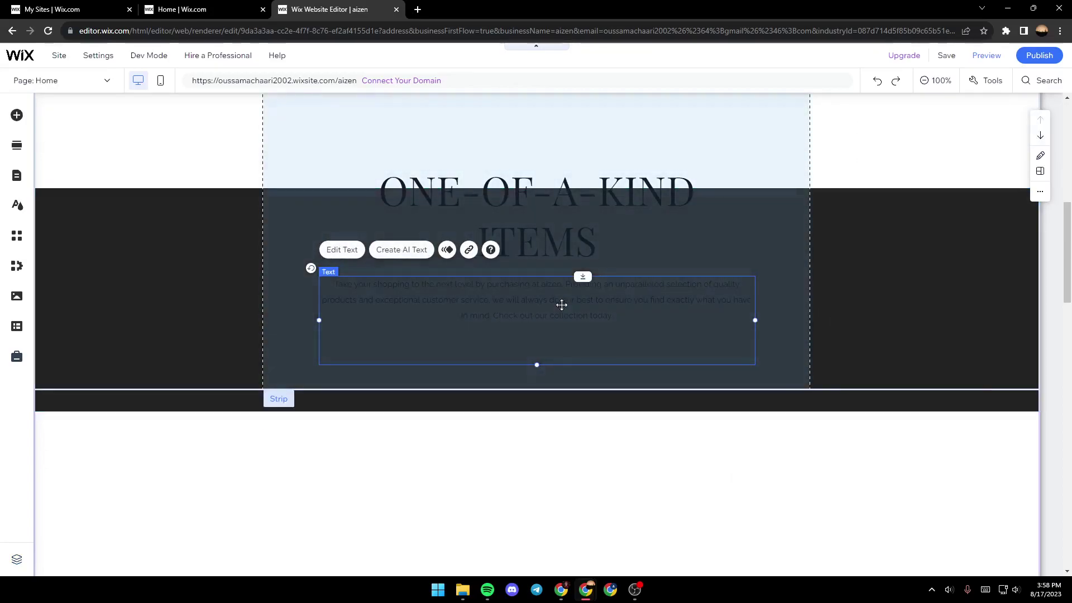
pyautogui.doubleClick(560, 303)
pyautogui.doubleClick(542, 237)
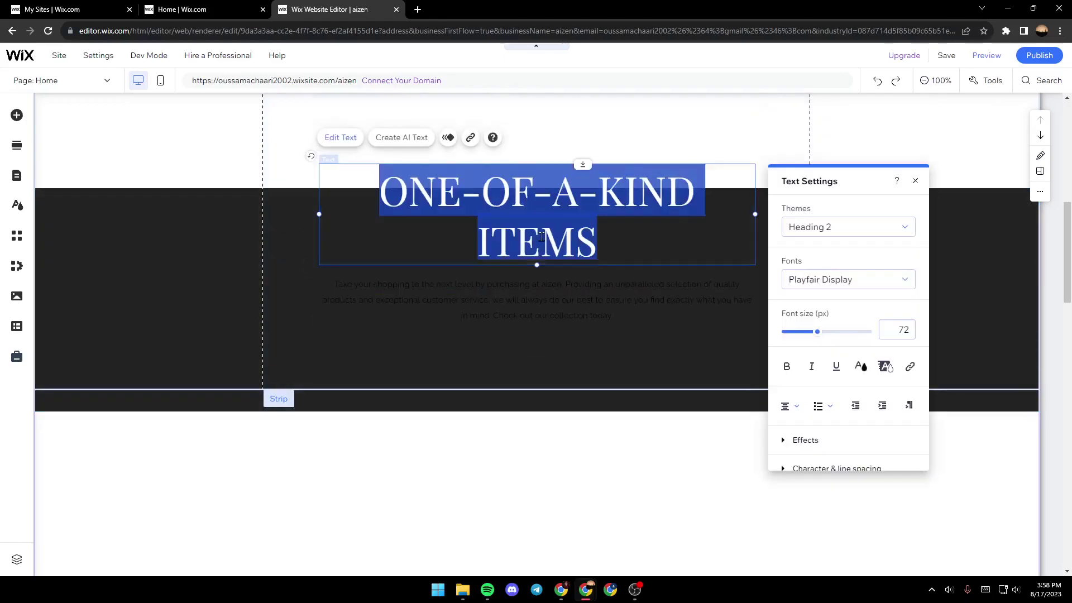
pyautogui.click(544, 300)
pyautogui.click(545, 242)
pyautogui.doubleClick(546, 242)
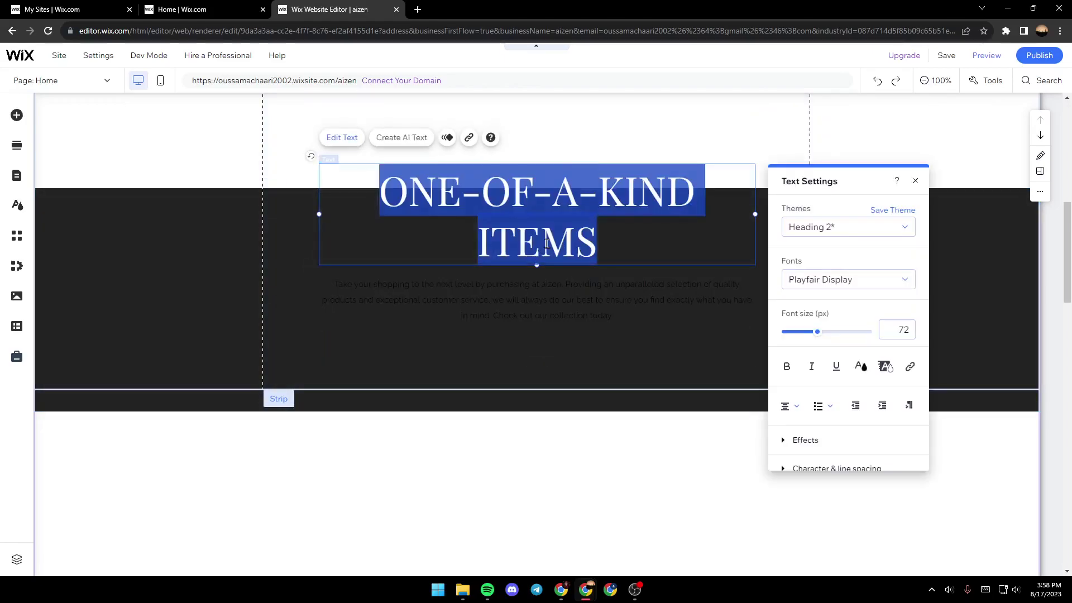
# Highlight all the paragraph text and color it white.
pyautogui.click(567, 299)
pyautogui.doubleClick(567, 299)
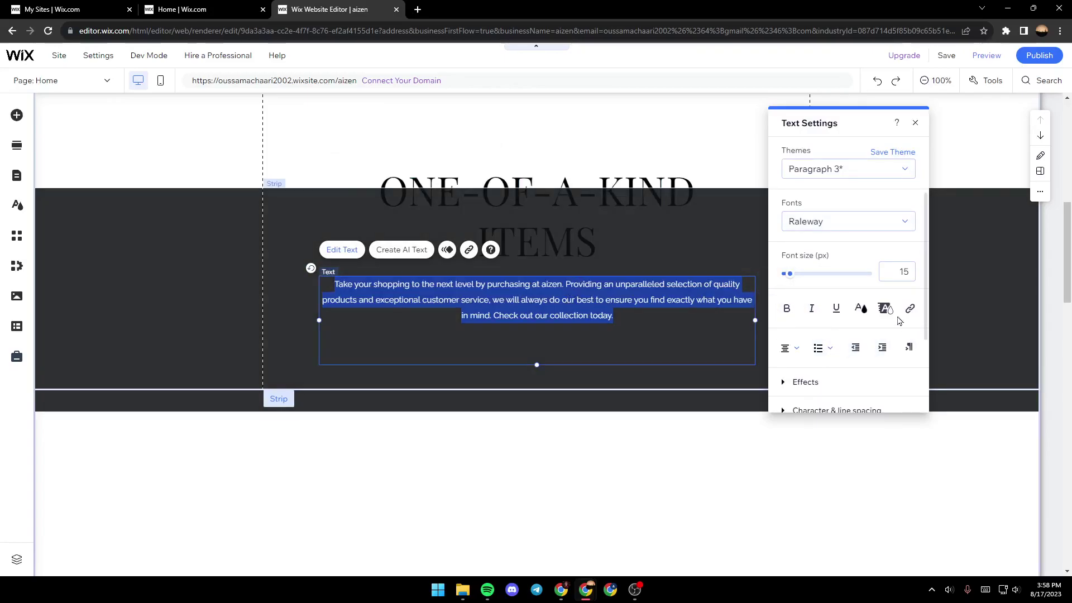
pyautogui.click(859, 309)
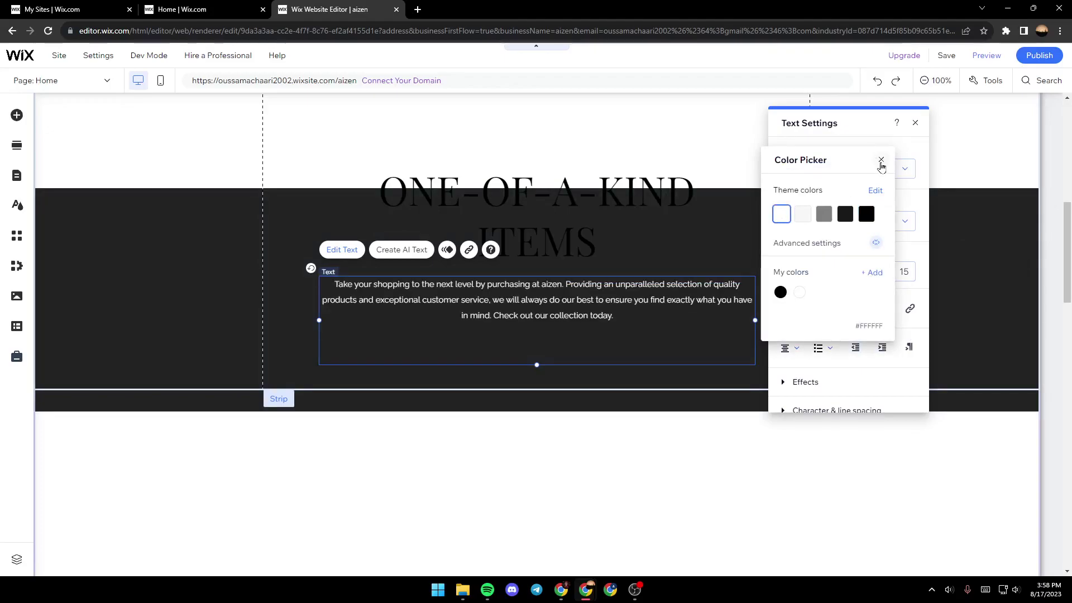
pyautogui.click(881, 159)
# Exit heading editing and nudge the paragraph slightly lower on the strip.
pyautogui.doubleClick(561, 226)
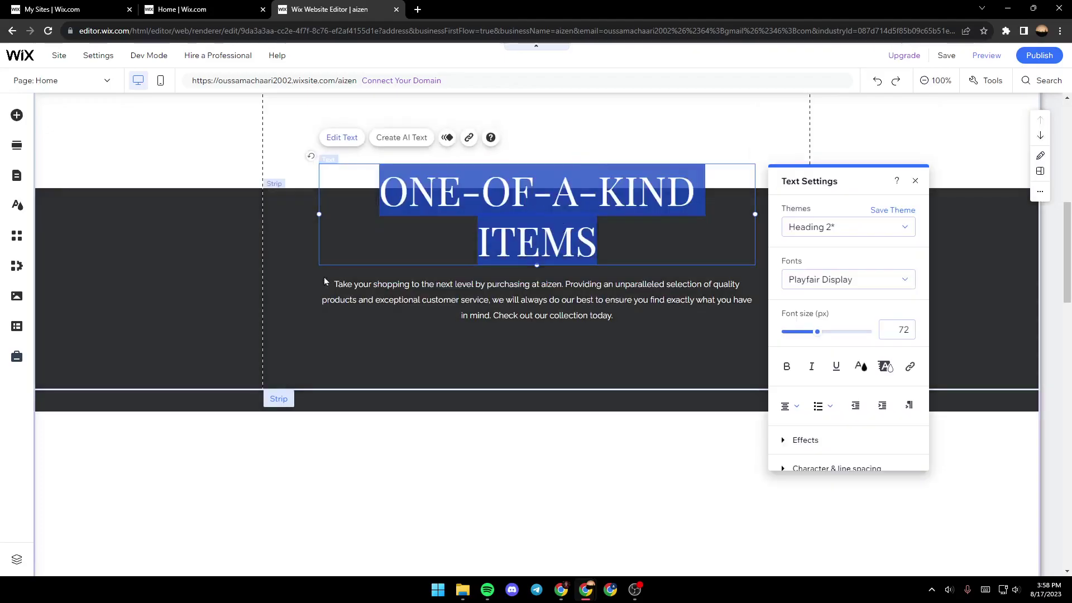
pyautogui.click(271, 276)
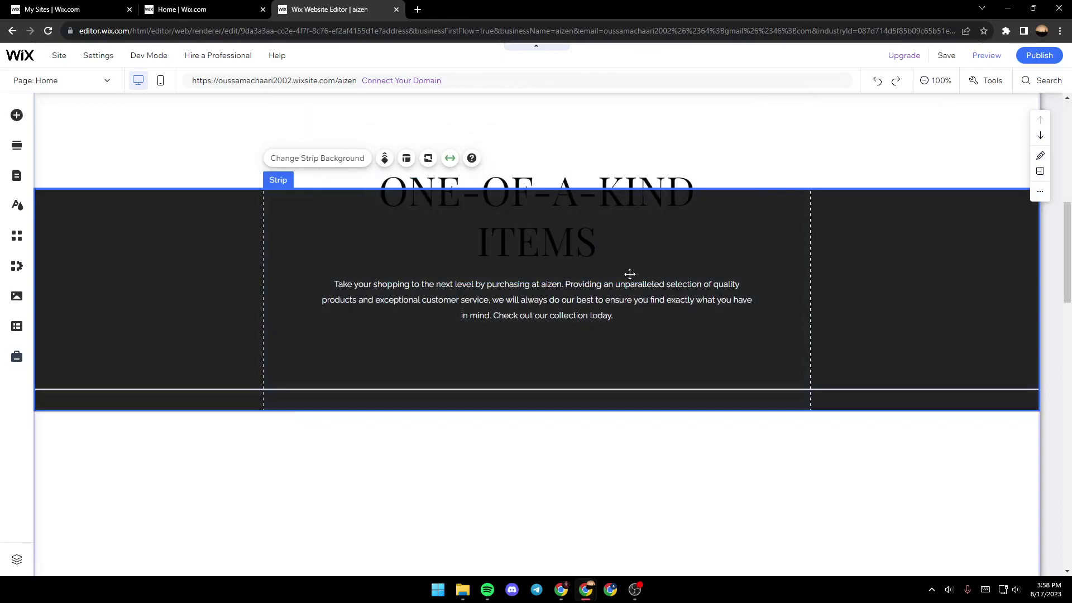
pyautogui.moveTo(567, 315); pyautogui.dragTo(568, 328)
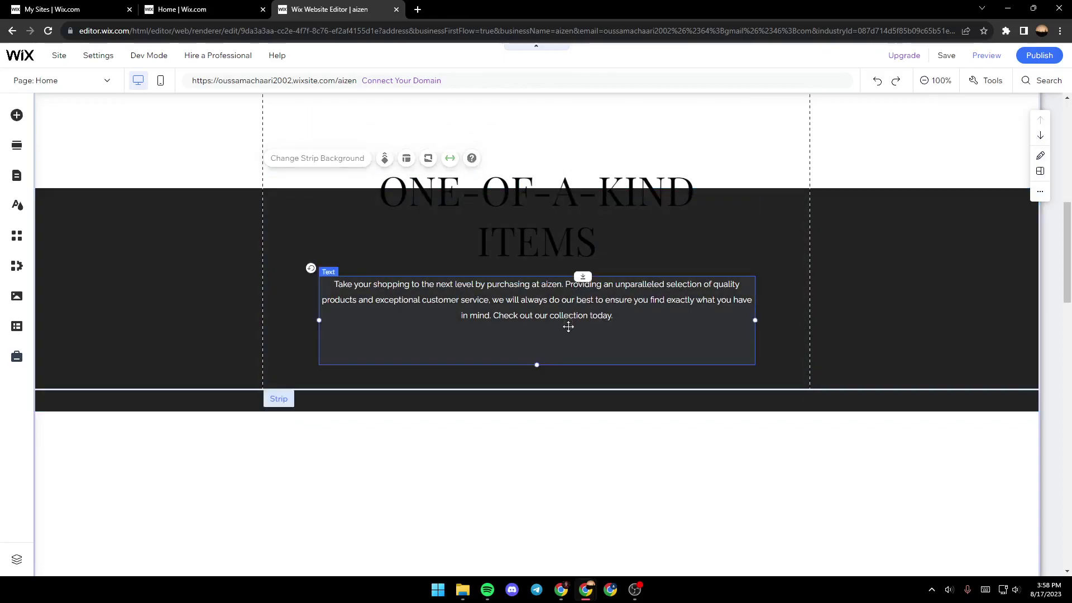